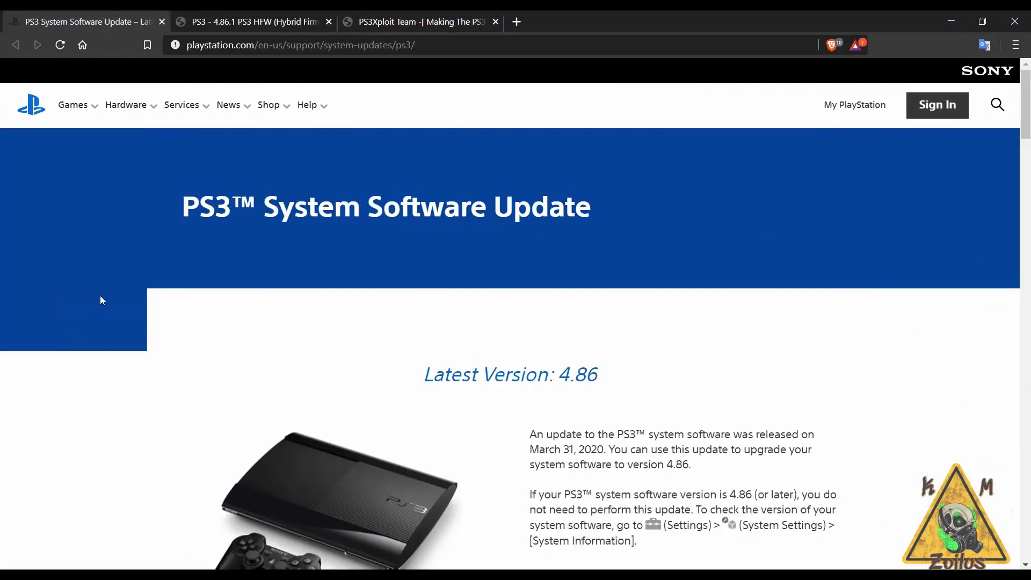
Step: Find the PS3 system software 4.86 download link and the required save location on the PlayStation update page
scroll(100, 296, "down", 7)
scroll(102, 300, "down", 12)
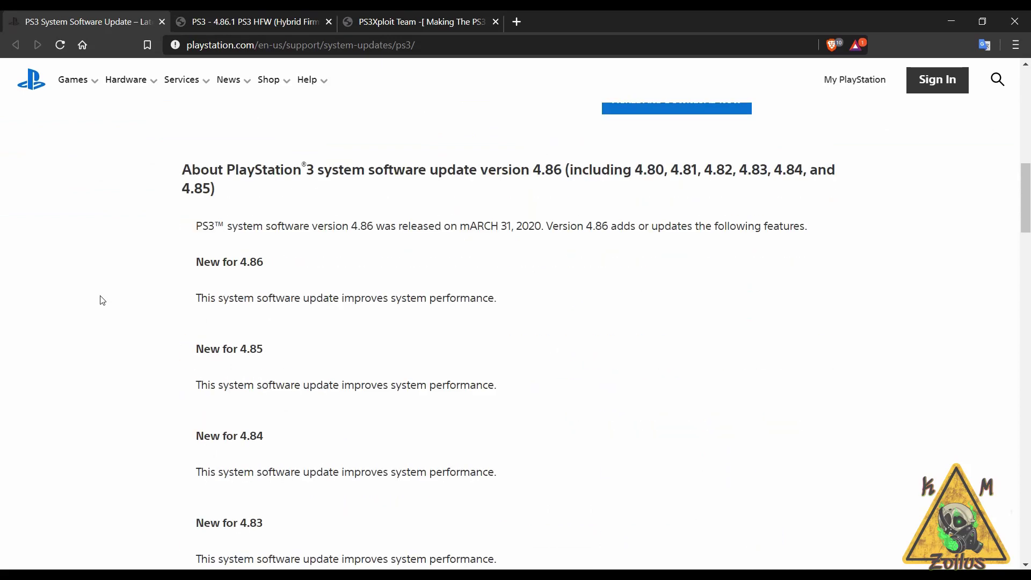
scroll(102, 300, "down", 12)
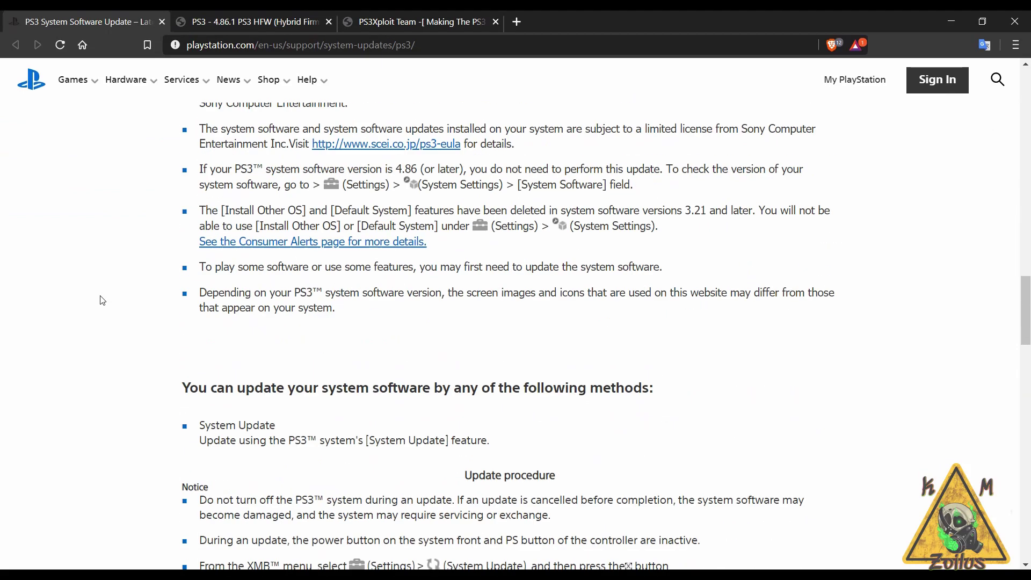
scroll(103, 300, "down", 8)
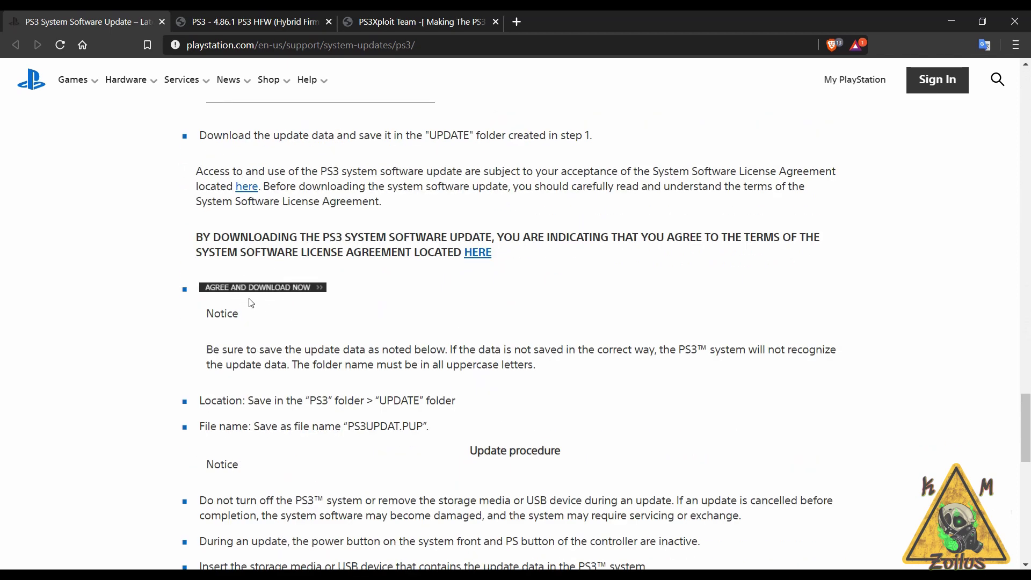
Step: Find the HFW 4.86.1 download link in the PSX-Place hybrid firmware thread
left_click(262, 22)
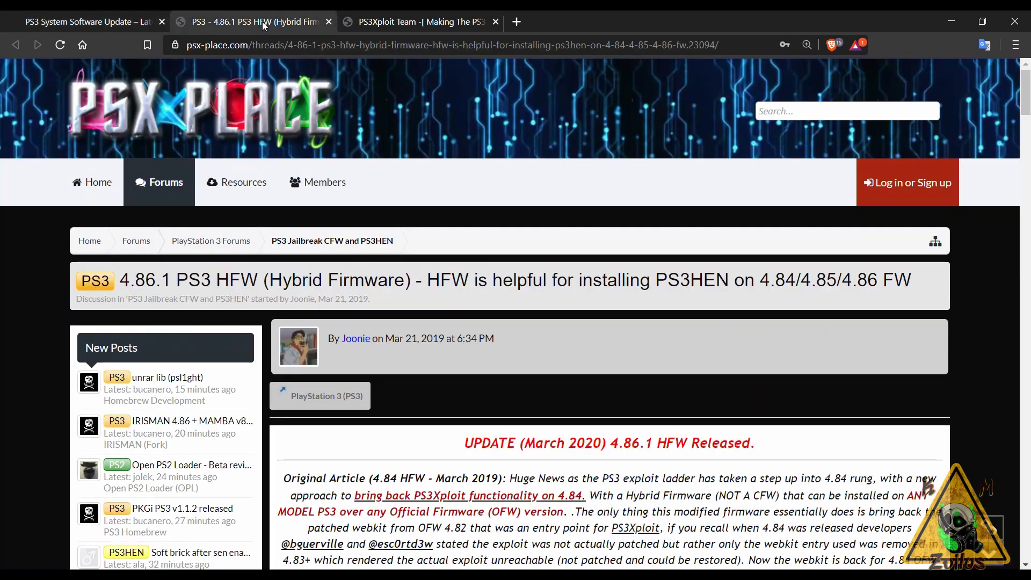
scroll(571, 343, "down", 10)
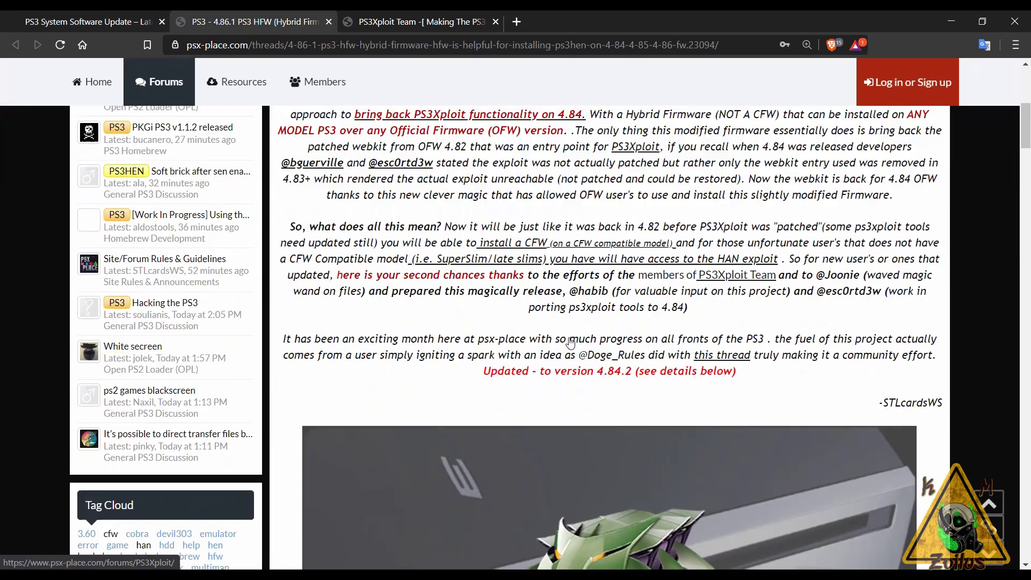
scroll(571, 343, "down", 6)
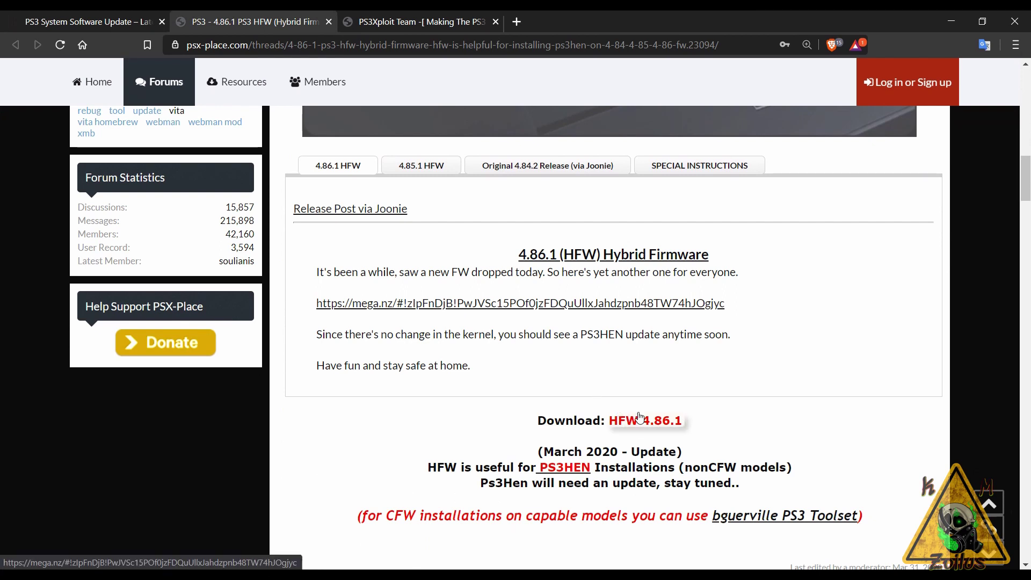
Step: On the PS3Xploit site, look through the PS3HEN download options for the 4.86 HFW entry
left_click(420, 24)
mouse_move(381, 79)
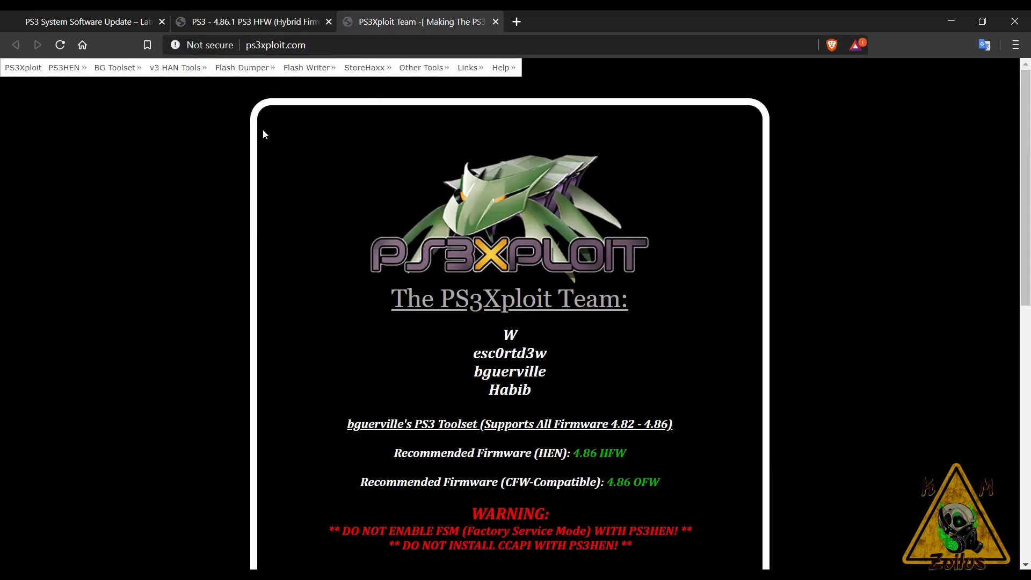
mouse_move(59, 67)
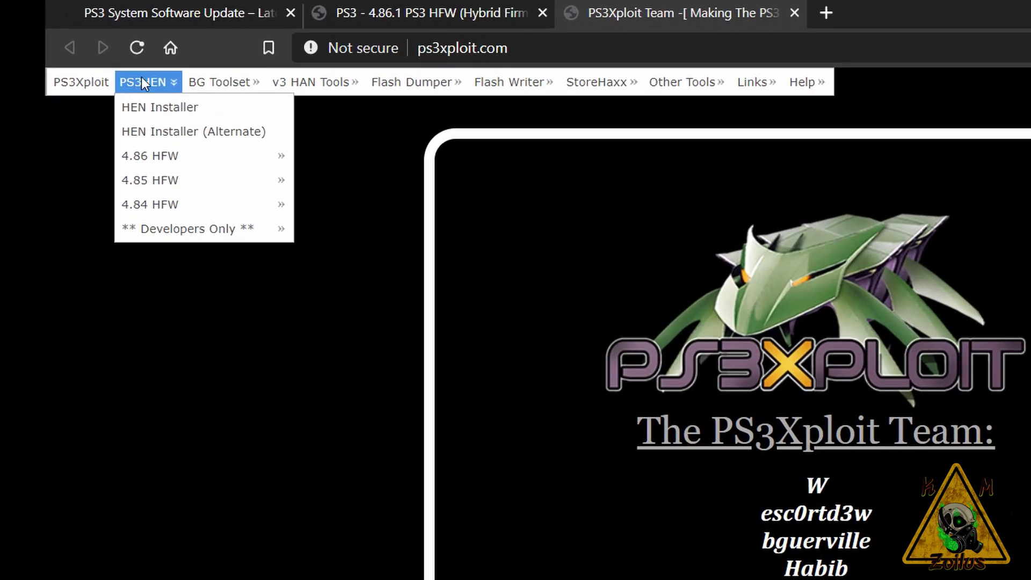
mouse_move(147, 146)
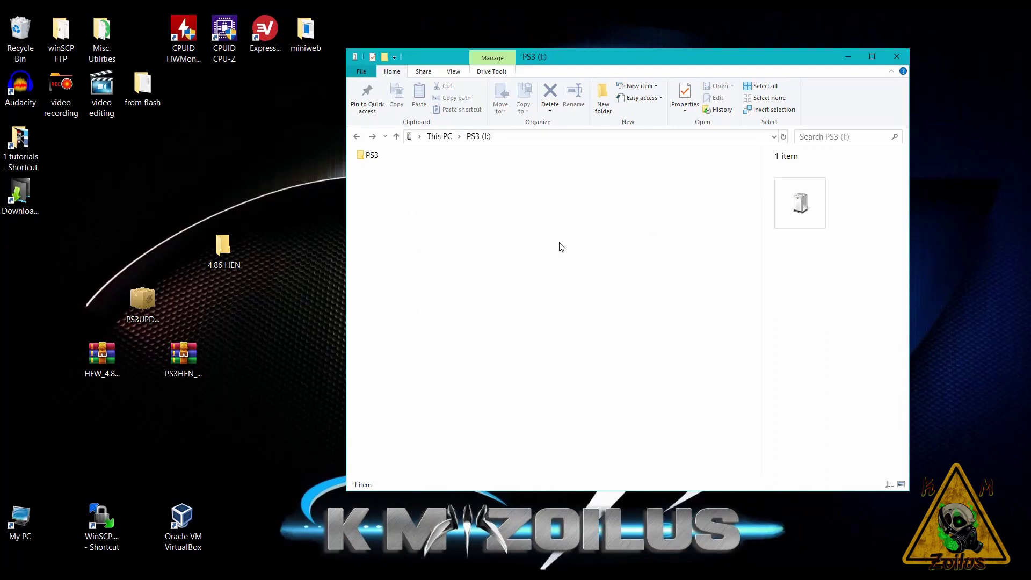
Step: Extract ps3hen_enabler_usb000.html from the html folder of PS3HEN_3.0.1_4.86_FW.zip into the desktop's 4.86 HEN folder, and close that folder
double_click(229, 255)
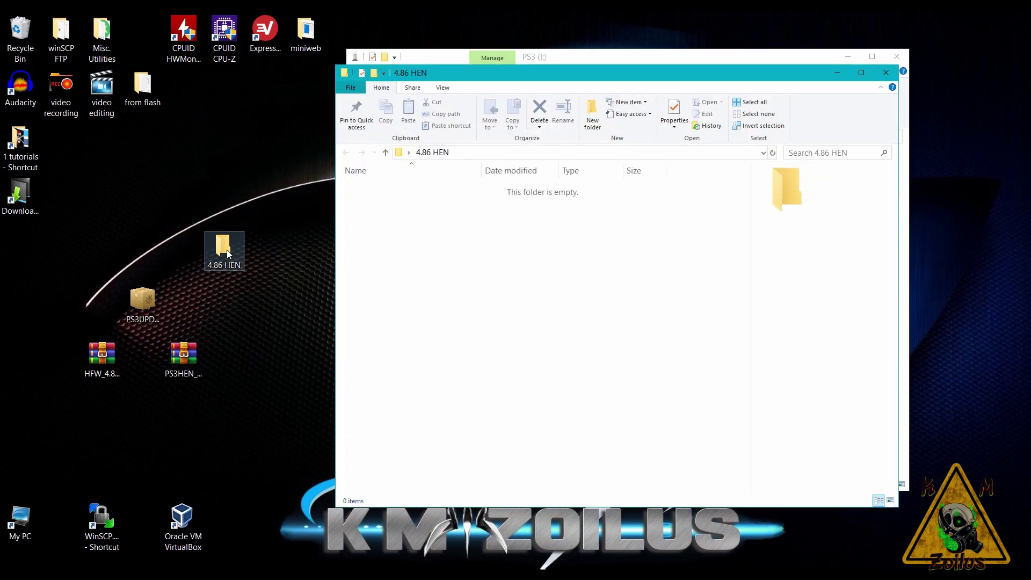
double_click(187, 370)
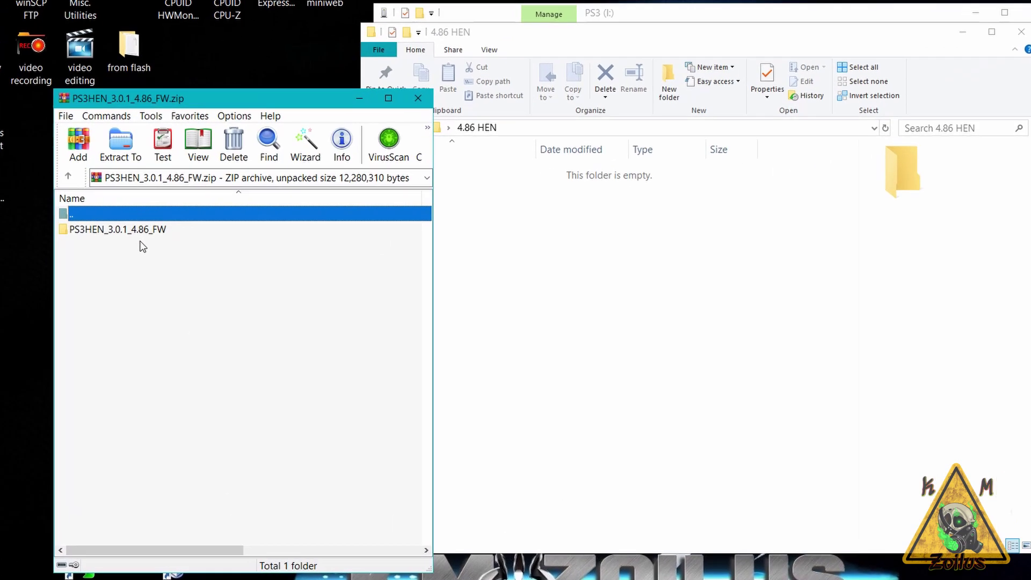
double_click(111, 223)
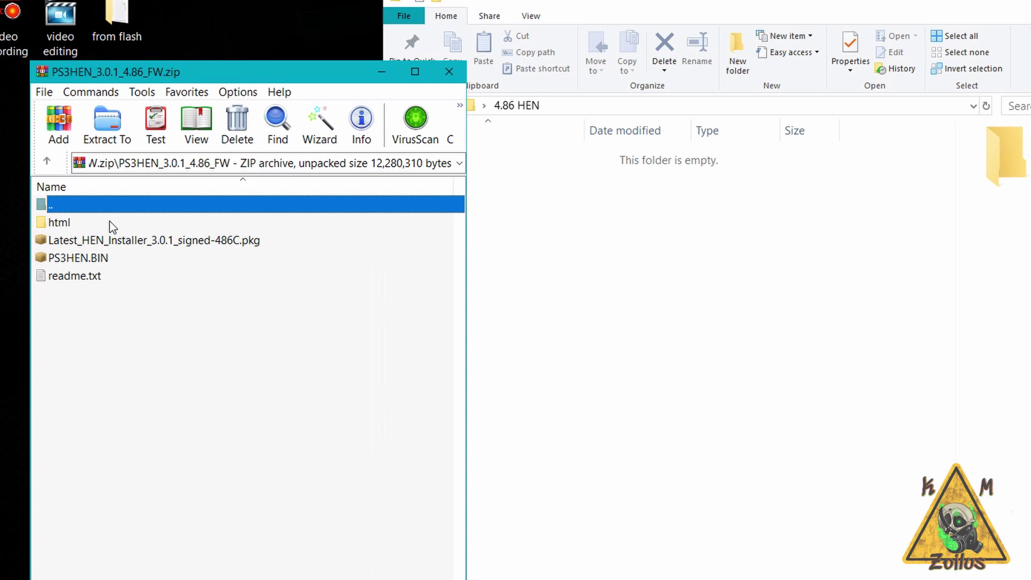
double_click(76, 226)
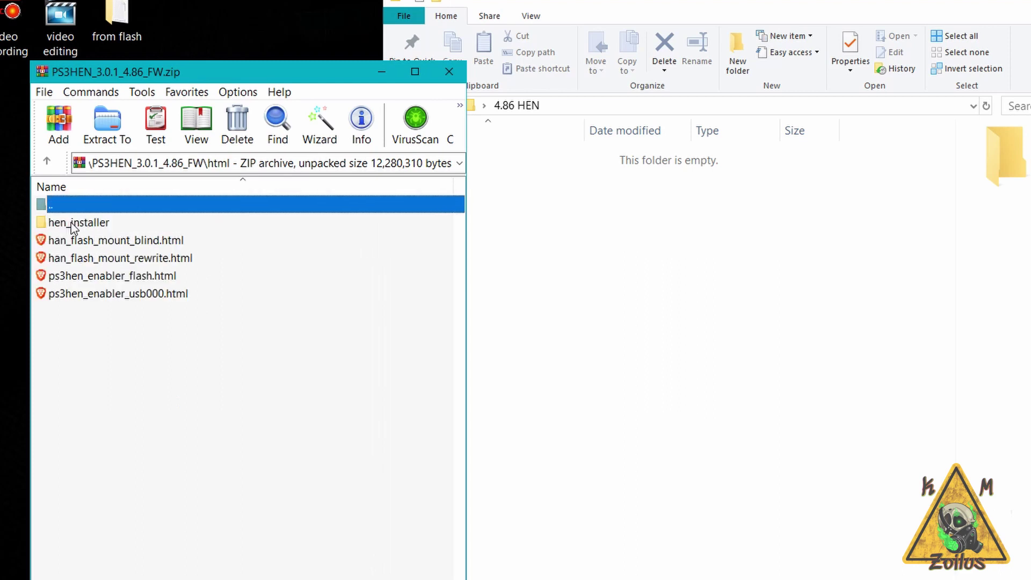
left_click(71, 299)
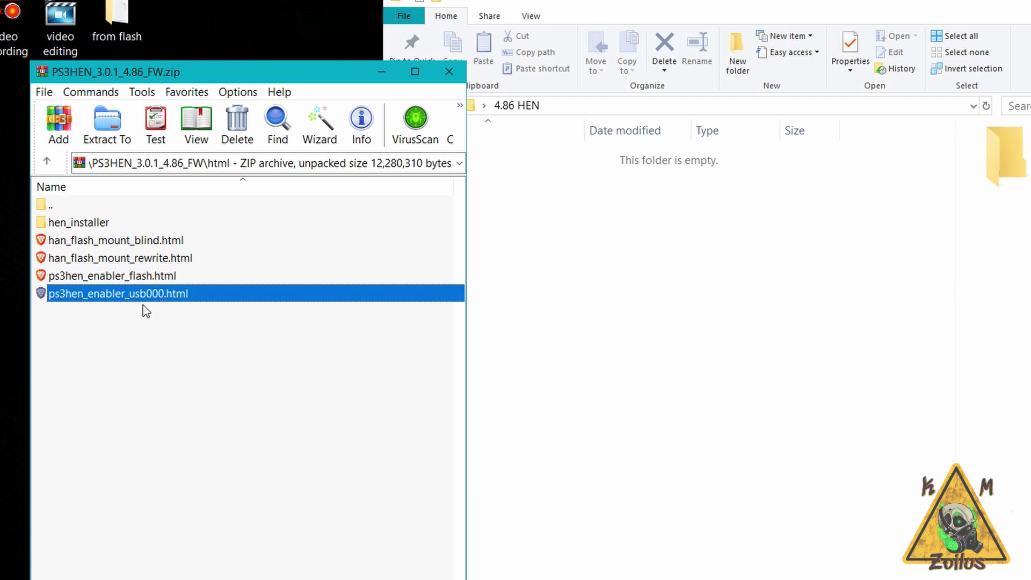
left_click_drag(147, 299, 641, 299)
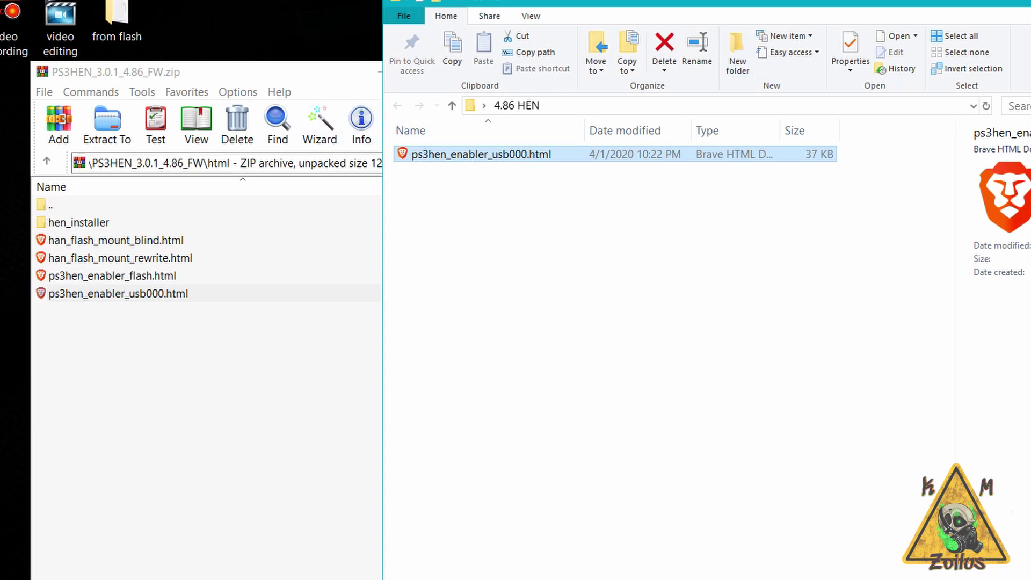
key("alt+F4")
Step: Move the 4.86 HEN folder higher on the desktop and place the PS3HEN archive window beside the PS3 (I:) drive window
left_click_drag(329, 75, 516, 372)
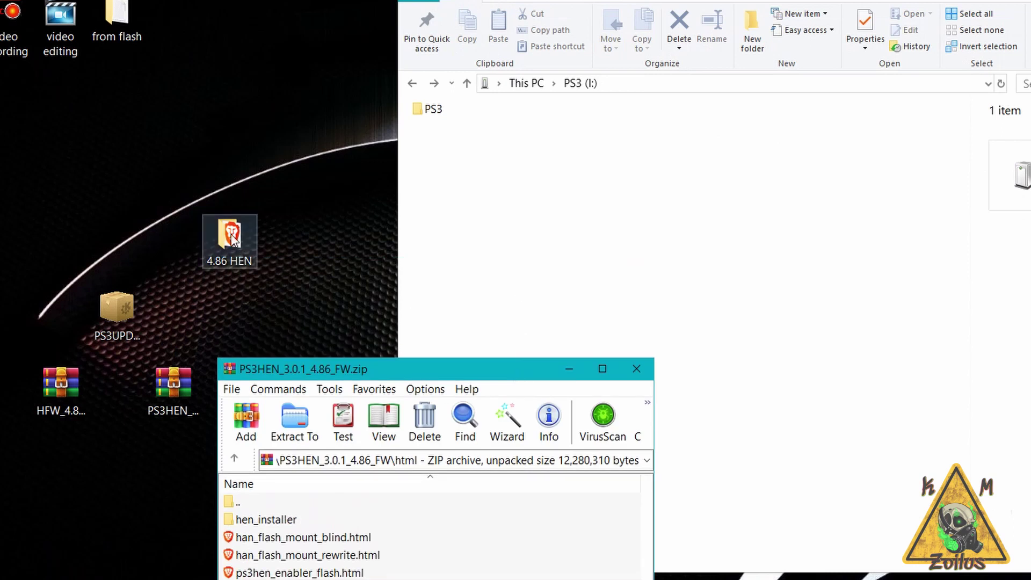
left_click_drag(214, 240, 231, 157)
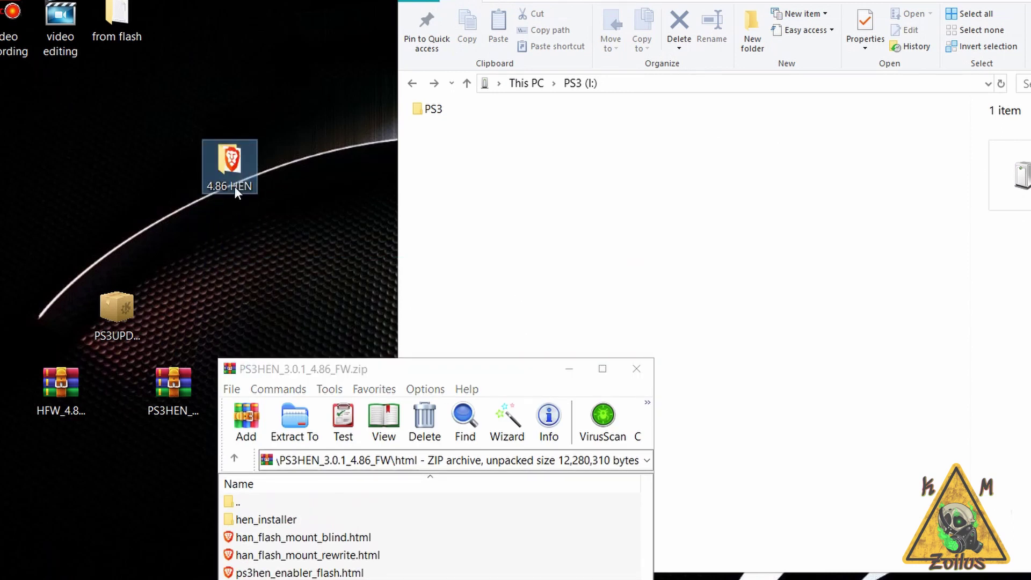
left_click(413, 374)
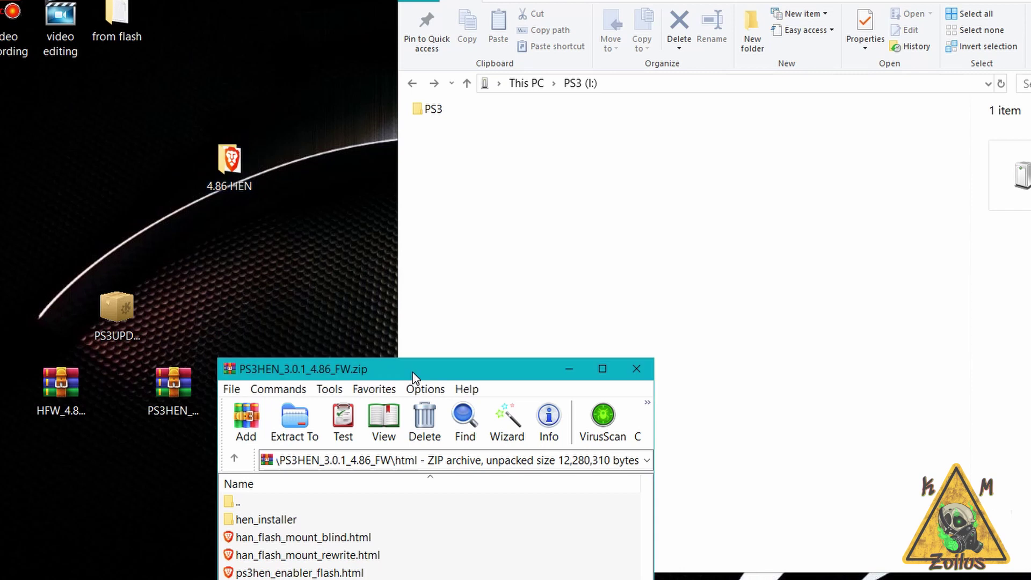
left_click_drag(413, 374, 186, 59)
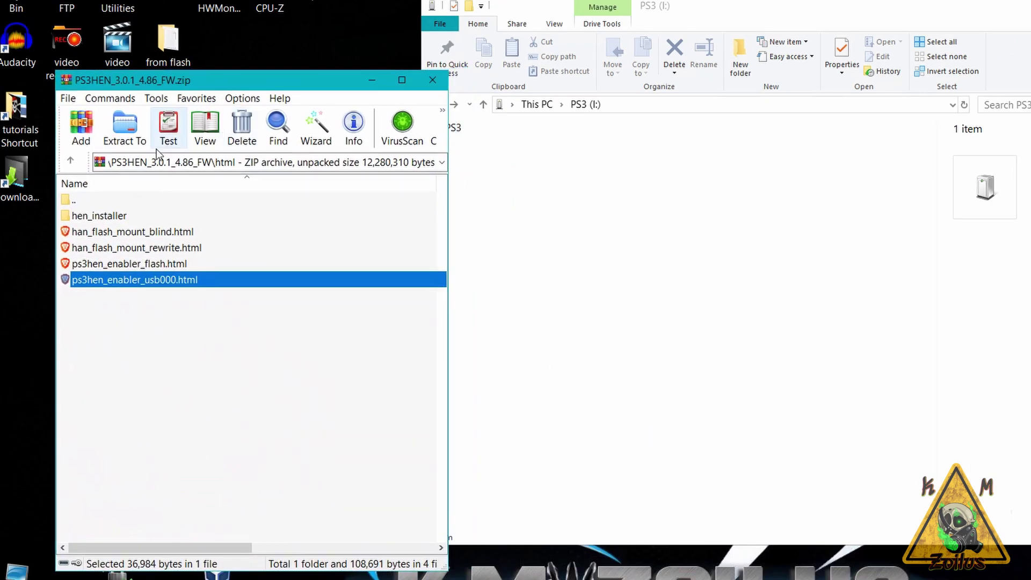
Step: Extract Latest_HEN_Installer_3.0.1_signed-486C.pkg and PS3HEN.BIN from the archive to the root of the PS3 (I:) drive, and close the archive
left_click(72, 161)
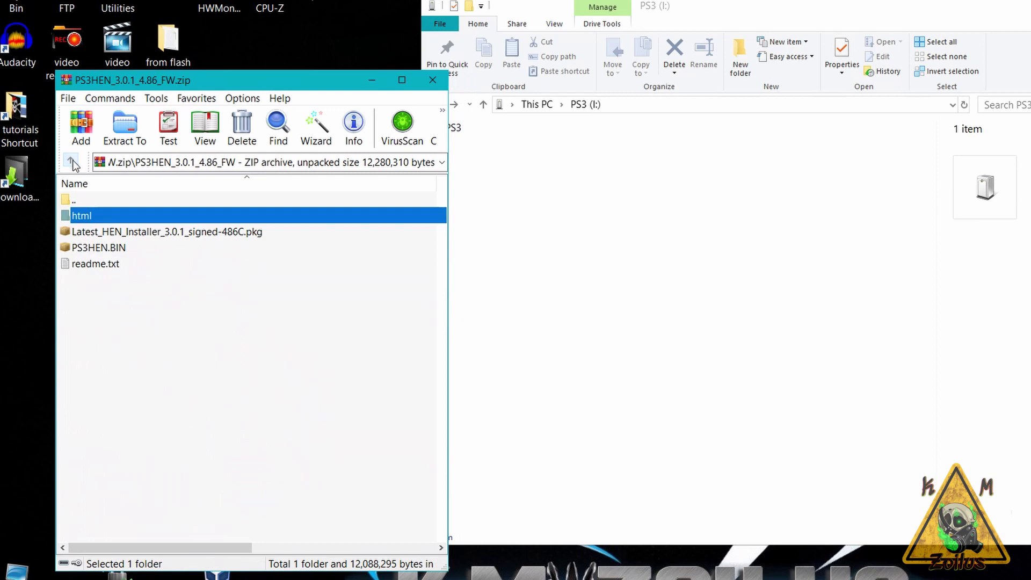
left_click(106, 236)
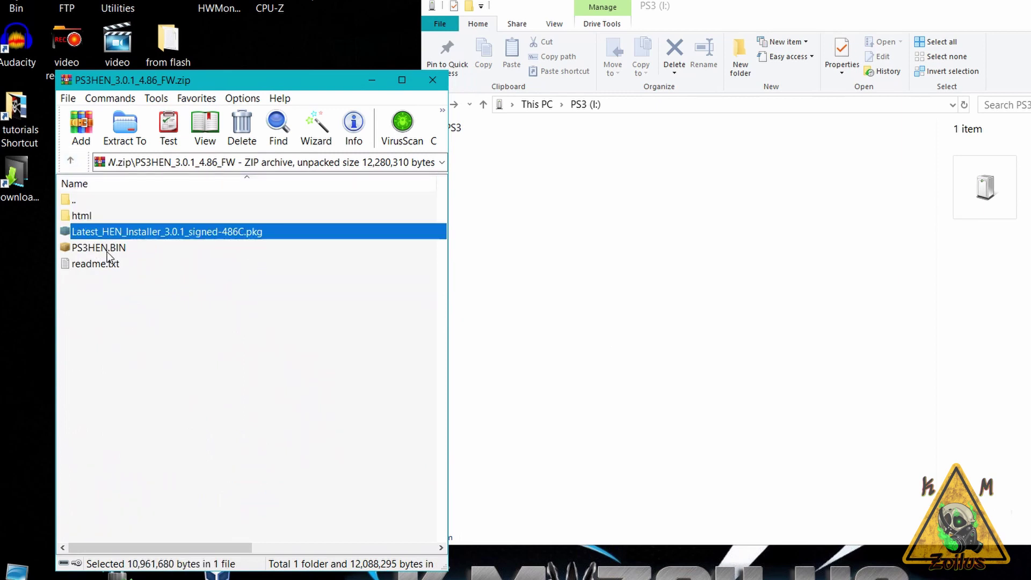
left_click(107, 248, "ctrl")
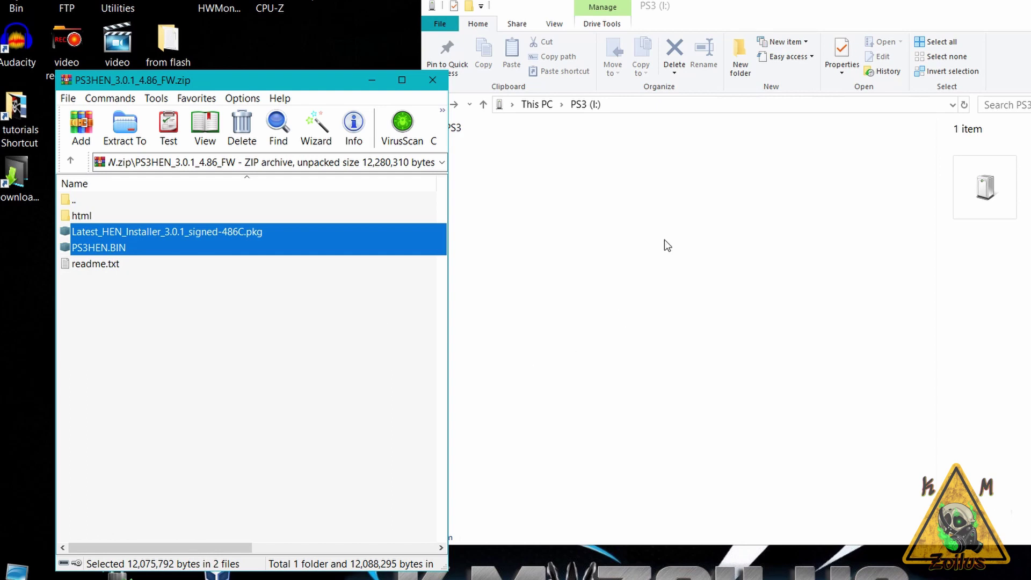
left_click_drag(159, 237, 601, 341)
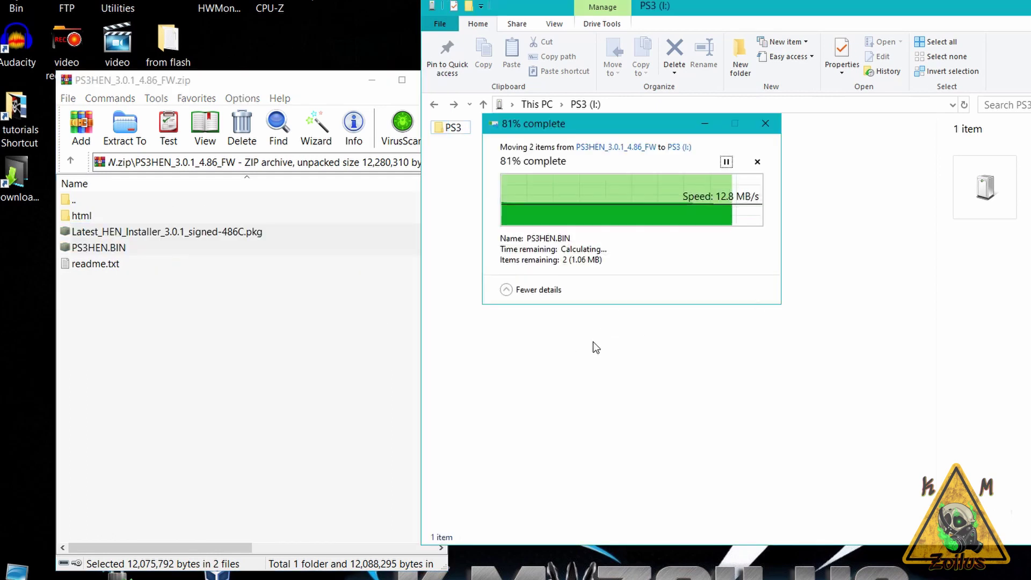
left_click(336, 87)
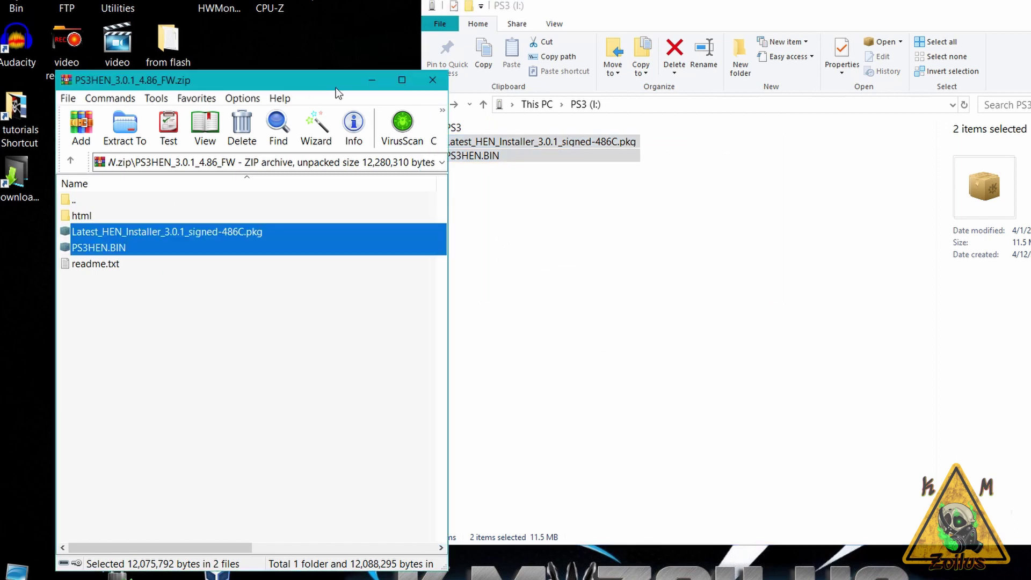
left_click(440, 82)
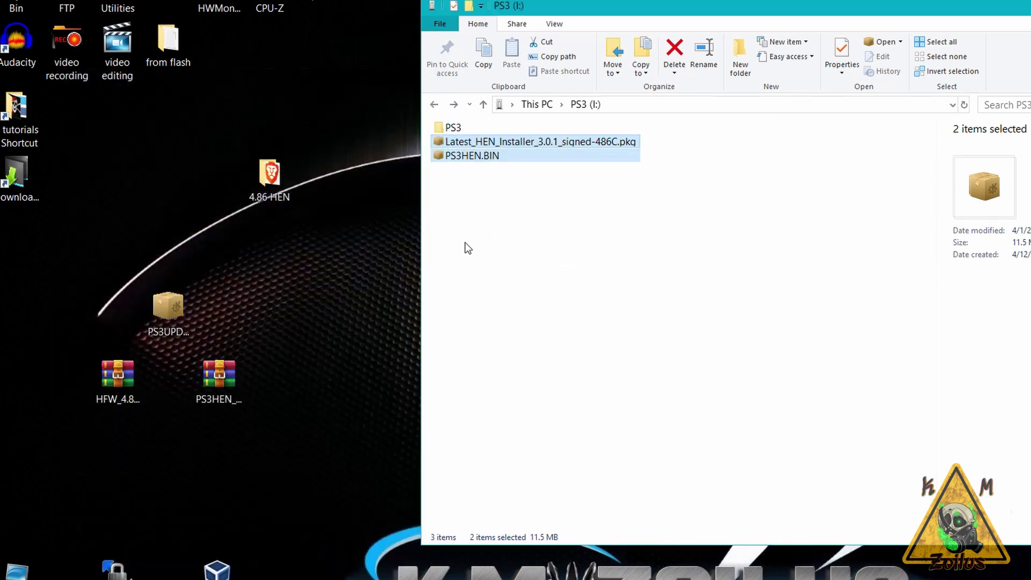
Step: Open the drive's PS3 > UPDATE folder and compare its firmware files with the PS3UPDAT.PUP file on the desktop
double_click(458, 128)
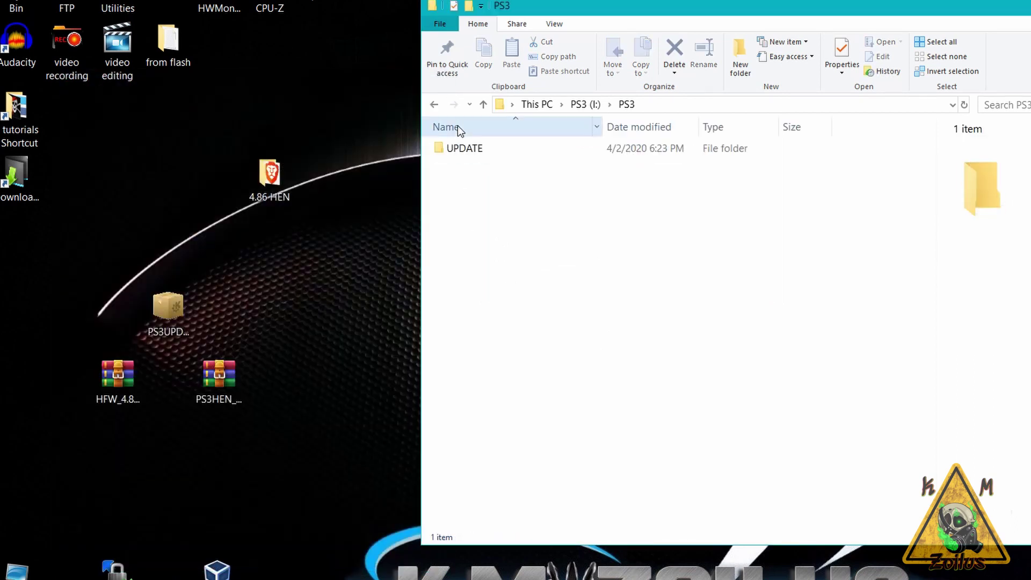
left_click(475, 151)
double_click(475, 150)
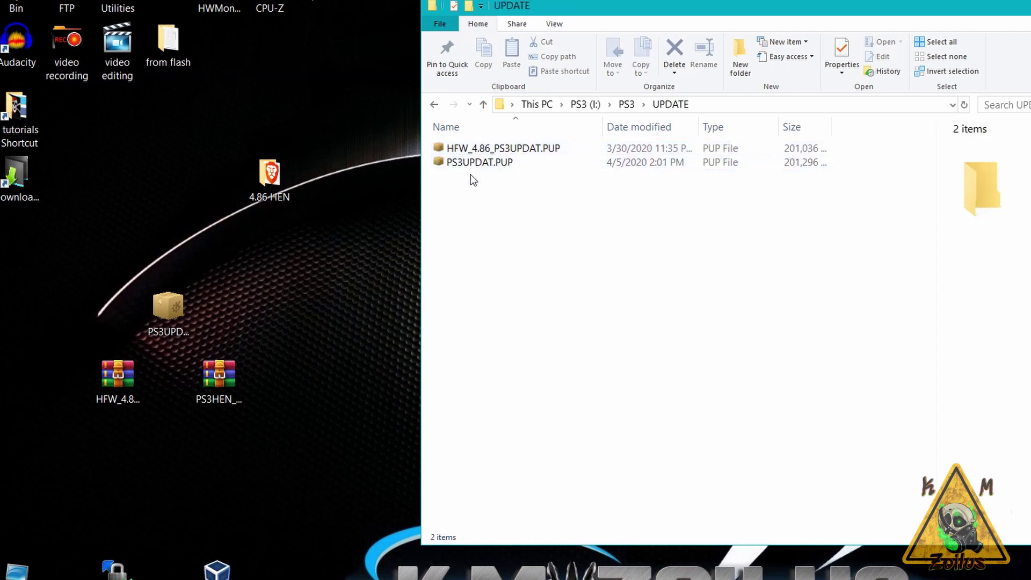
left_click(164, 320)
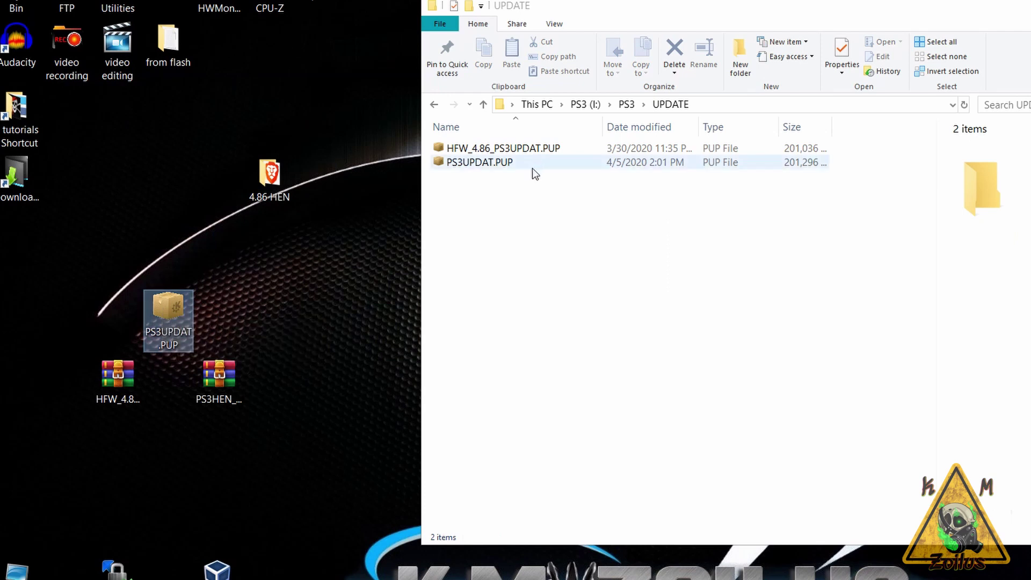
Step: Check the HFW_4.86.1_PS3UPDAT.PUP file inside the HFW_4.86.1_03_30_2020.zip archive, and close the archive
double_click(108, 393)
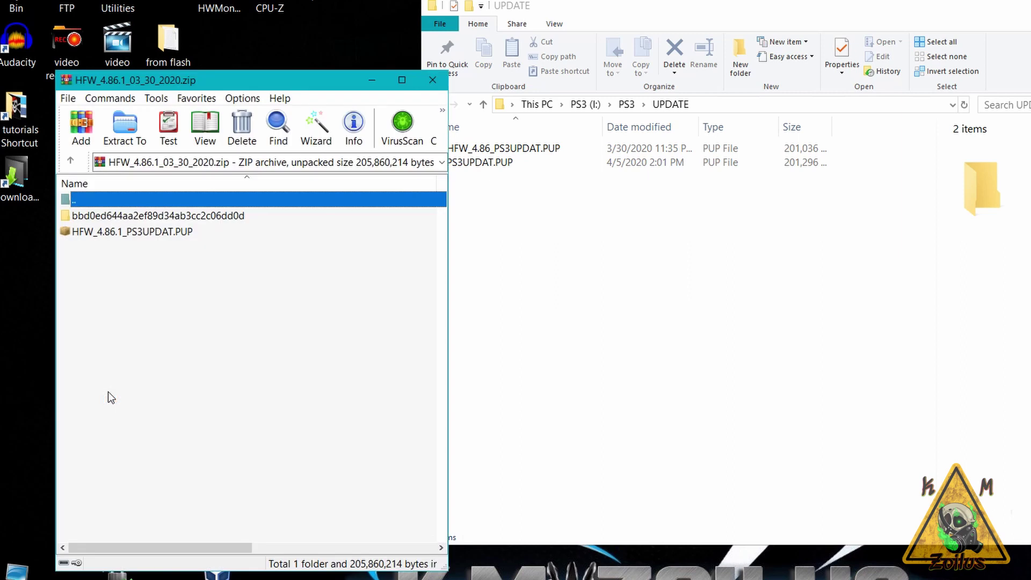
left_click(132, 235)
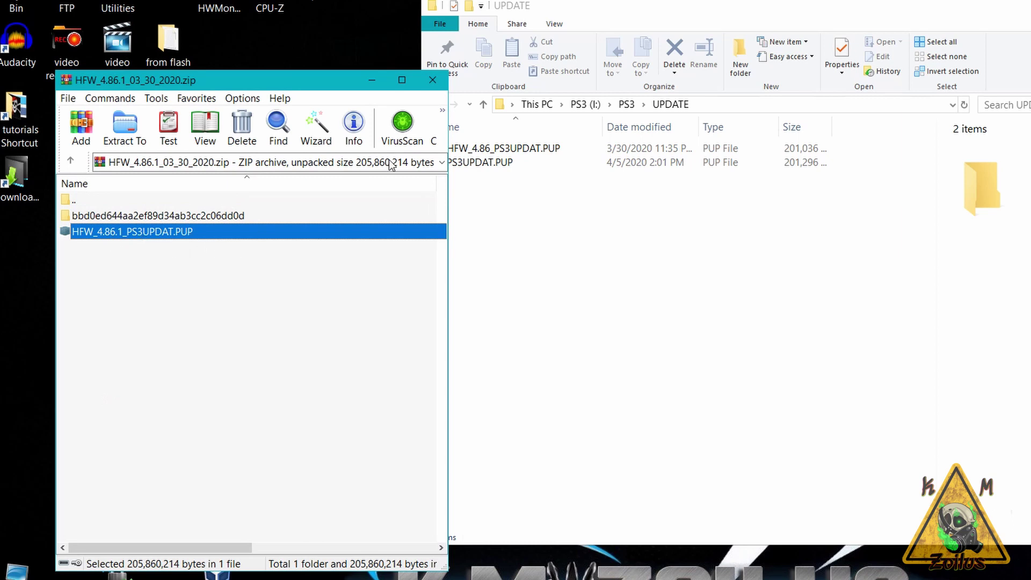
left_click(437, 81)
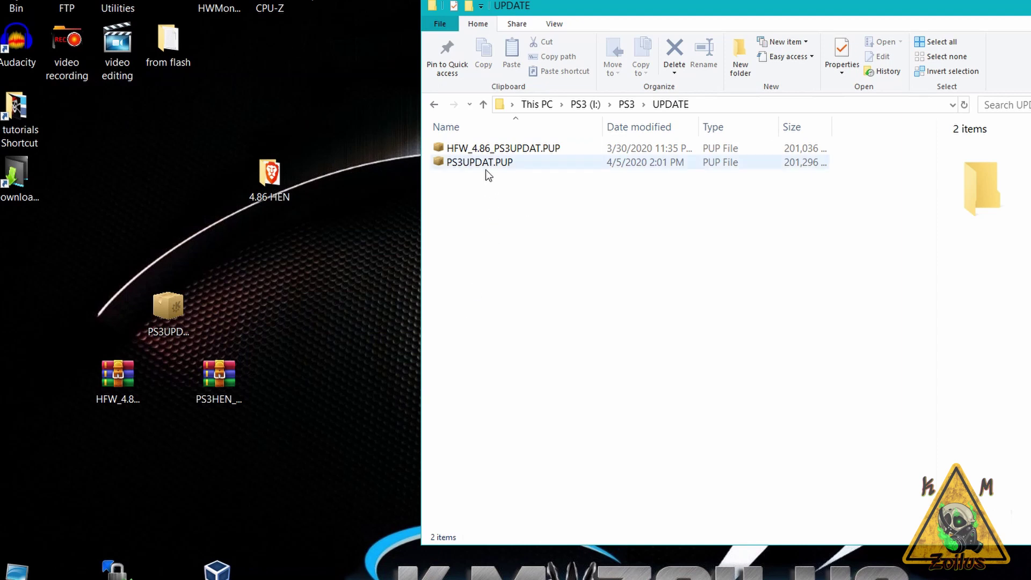
Step: Examine the HFW_4.86_PS3UPDAT.PUP and PS3UPDAT.PUP files in the UPDATE folder, ending with the HFW file selected
mouse_move(473, 155)
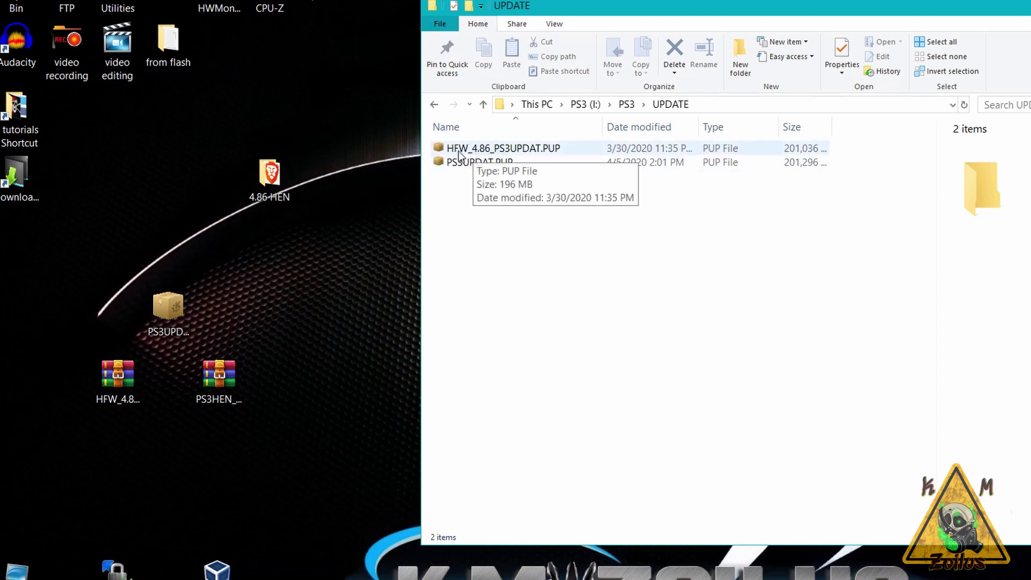
left_click(511, 153)
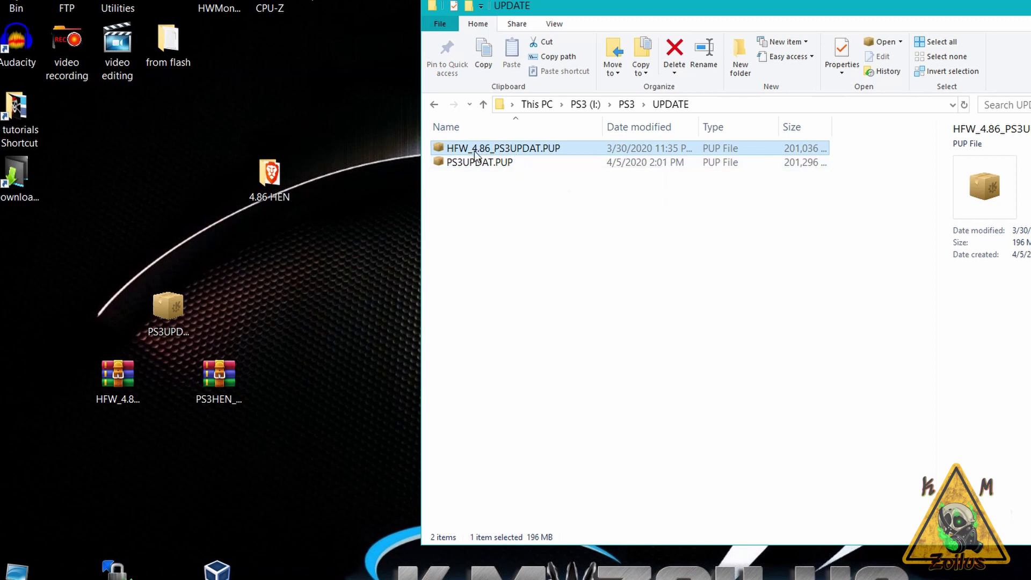
left_click(495, 163)
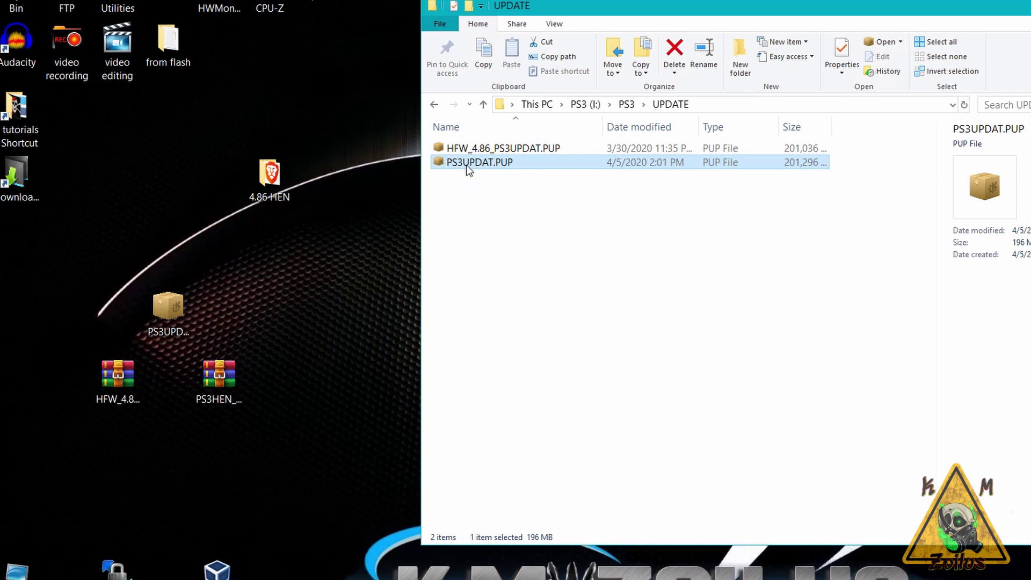
left_click(494, 153)
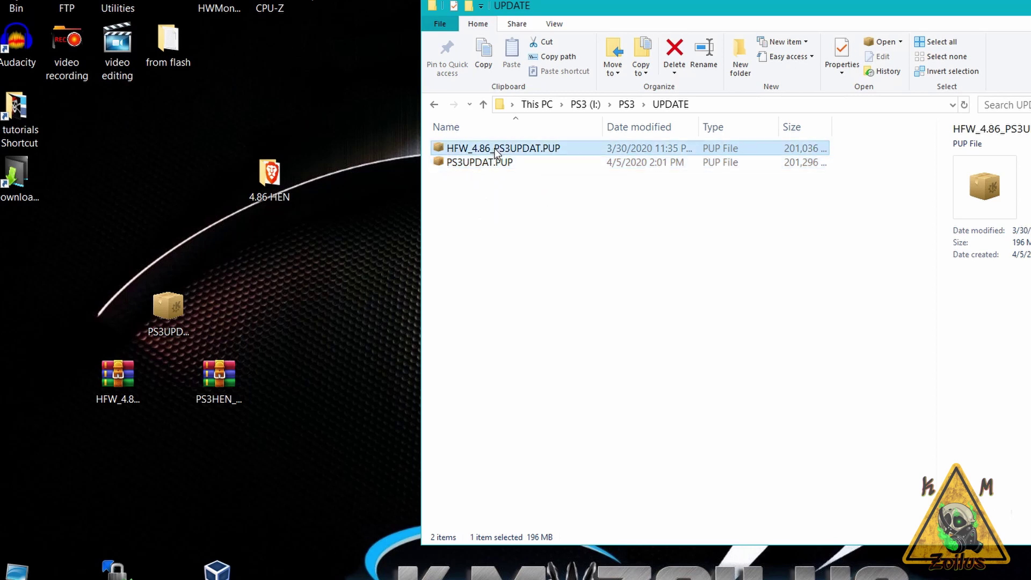
left_click(495, 149)
left_click(494, 149)
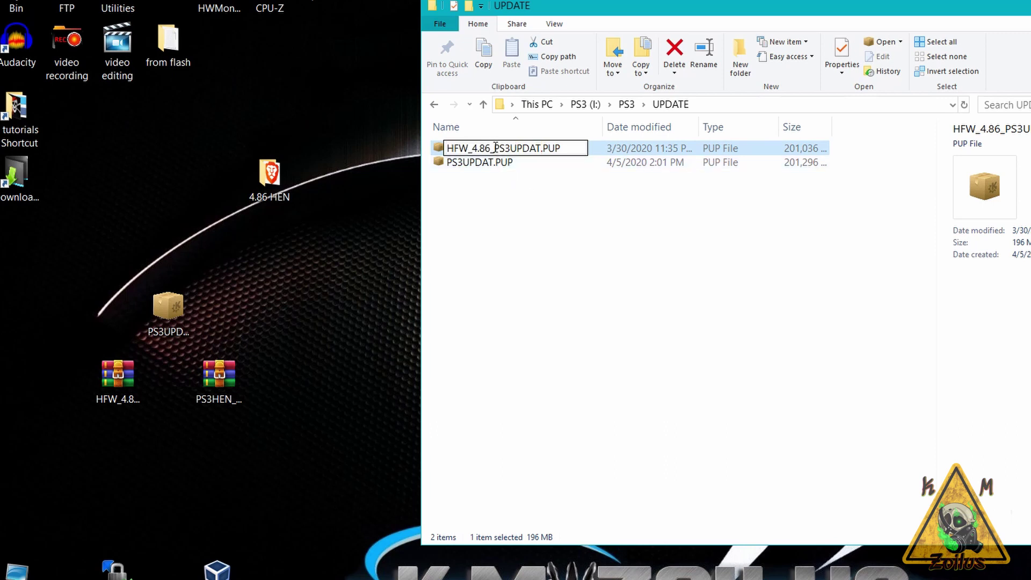
left_click_drag(495, 146, 444, 148)
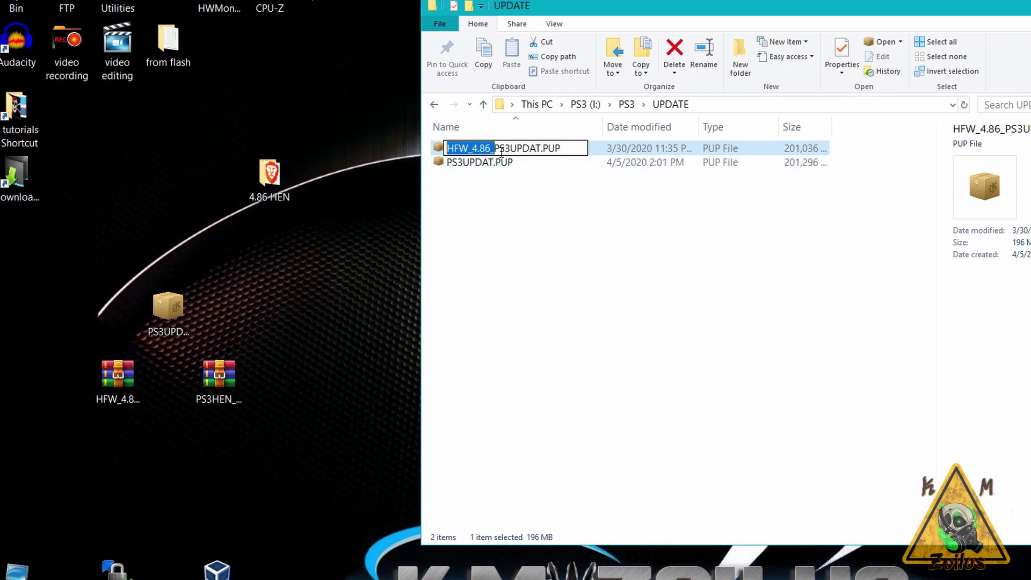
left_click(535, 200)
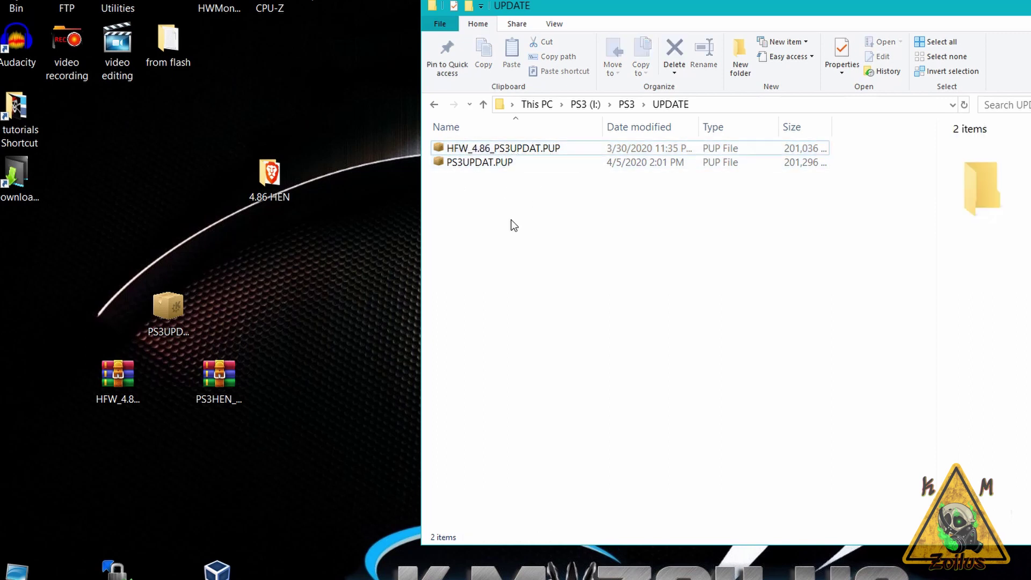
Step: Check PS3UPDAT.PUP in the UPDATE folder, and return to the root of the PS3 (I:) drive to review its contents
left_click(496, 163)
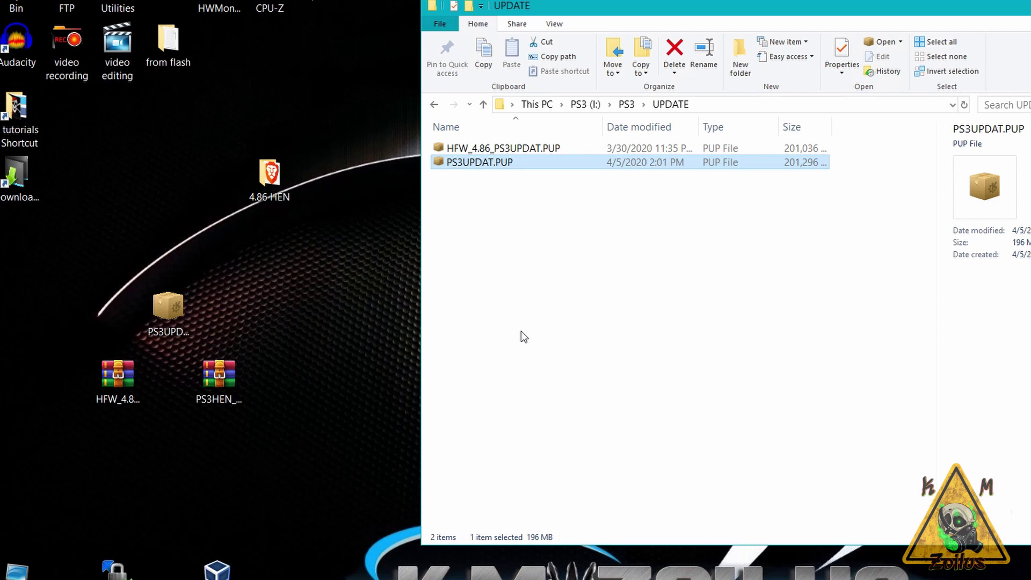
key("BackSpace")
key("BackSpace")
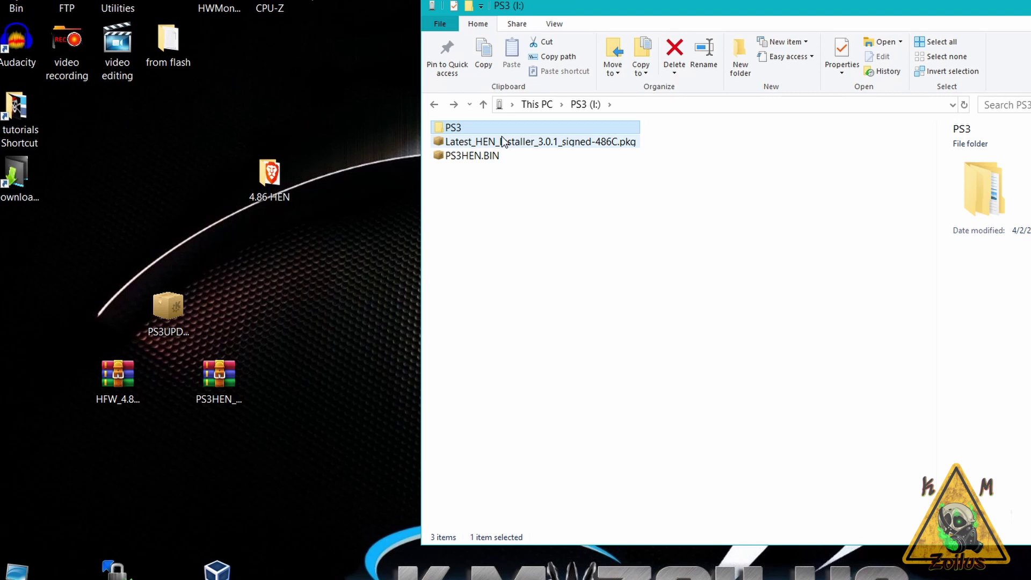
left_click(505, 199)
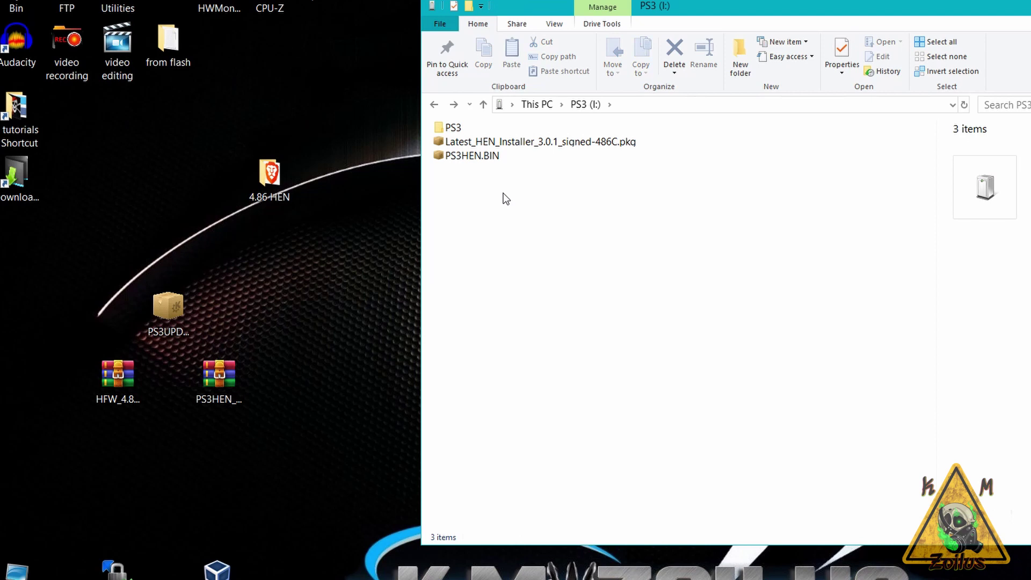
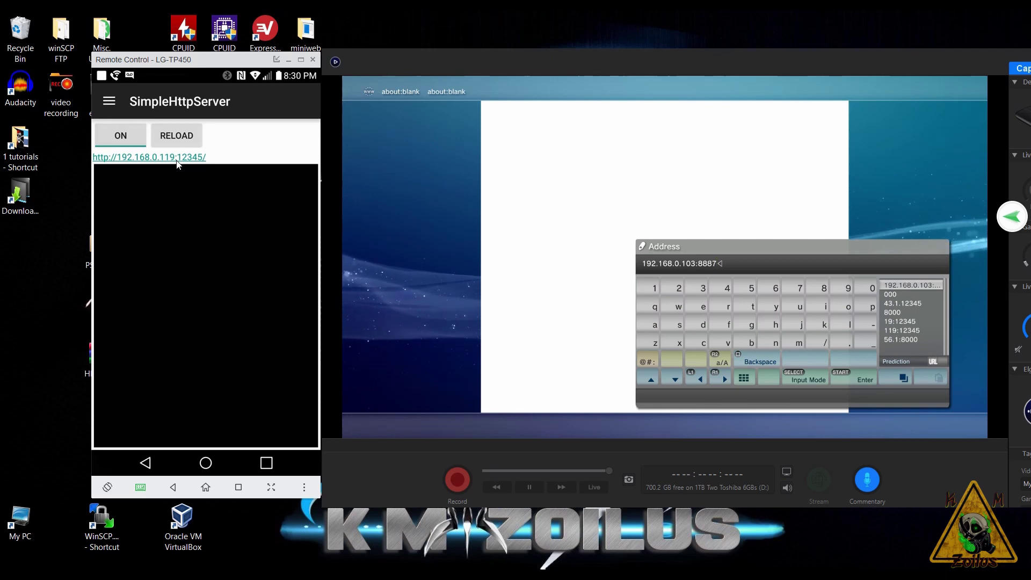
Step: In the PS3 web browser, replace the end of the address so it reads 192.168.0.119:12345, and load the page
key("BackSpace")
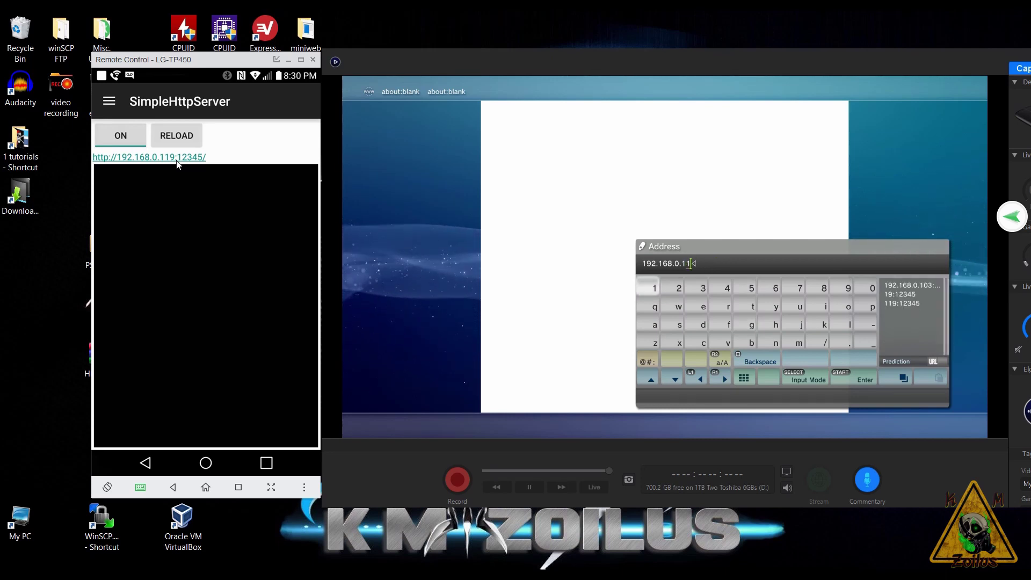
key("BackSpace")
type("19:12345")
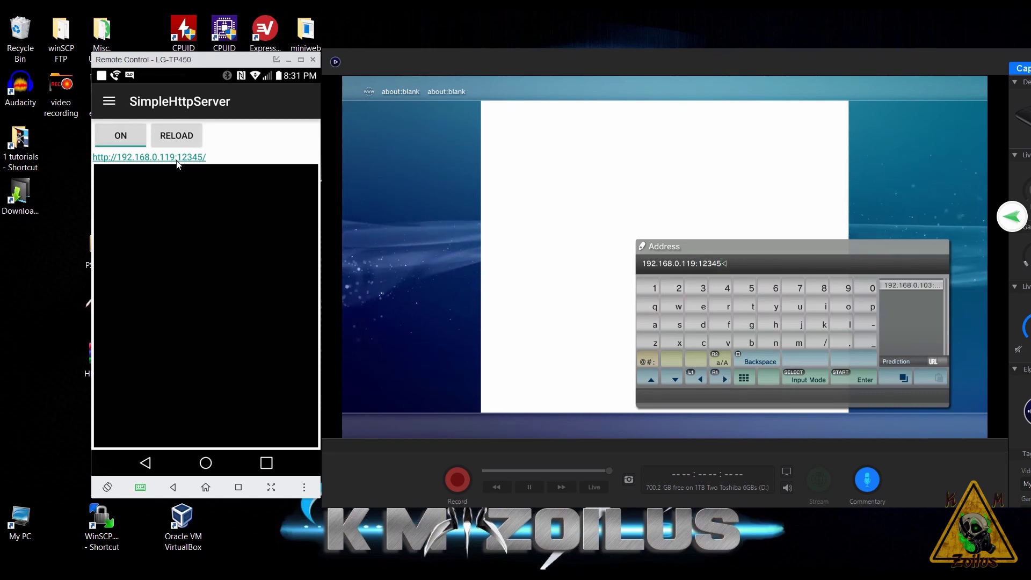
key("Return")
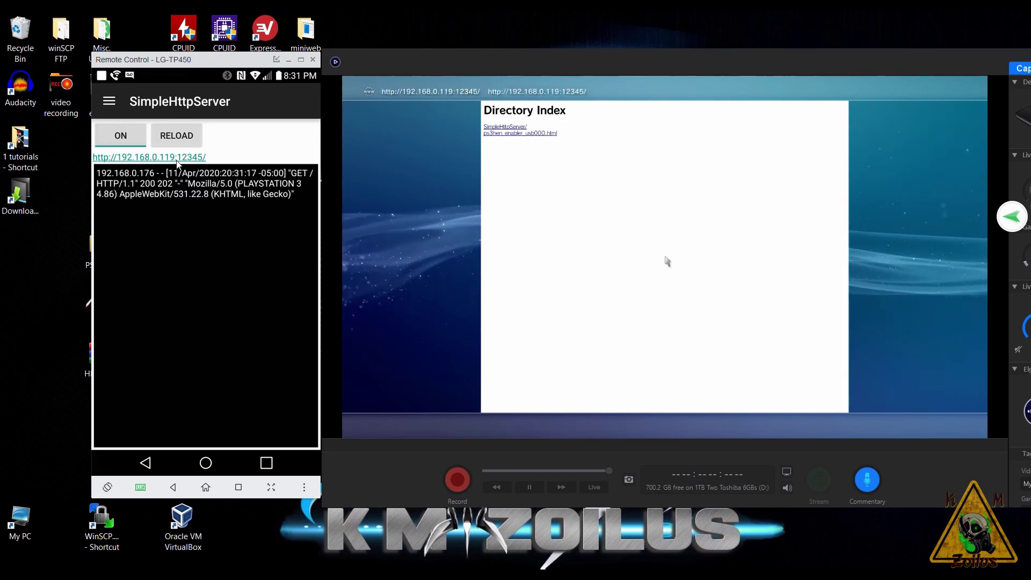